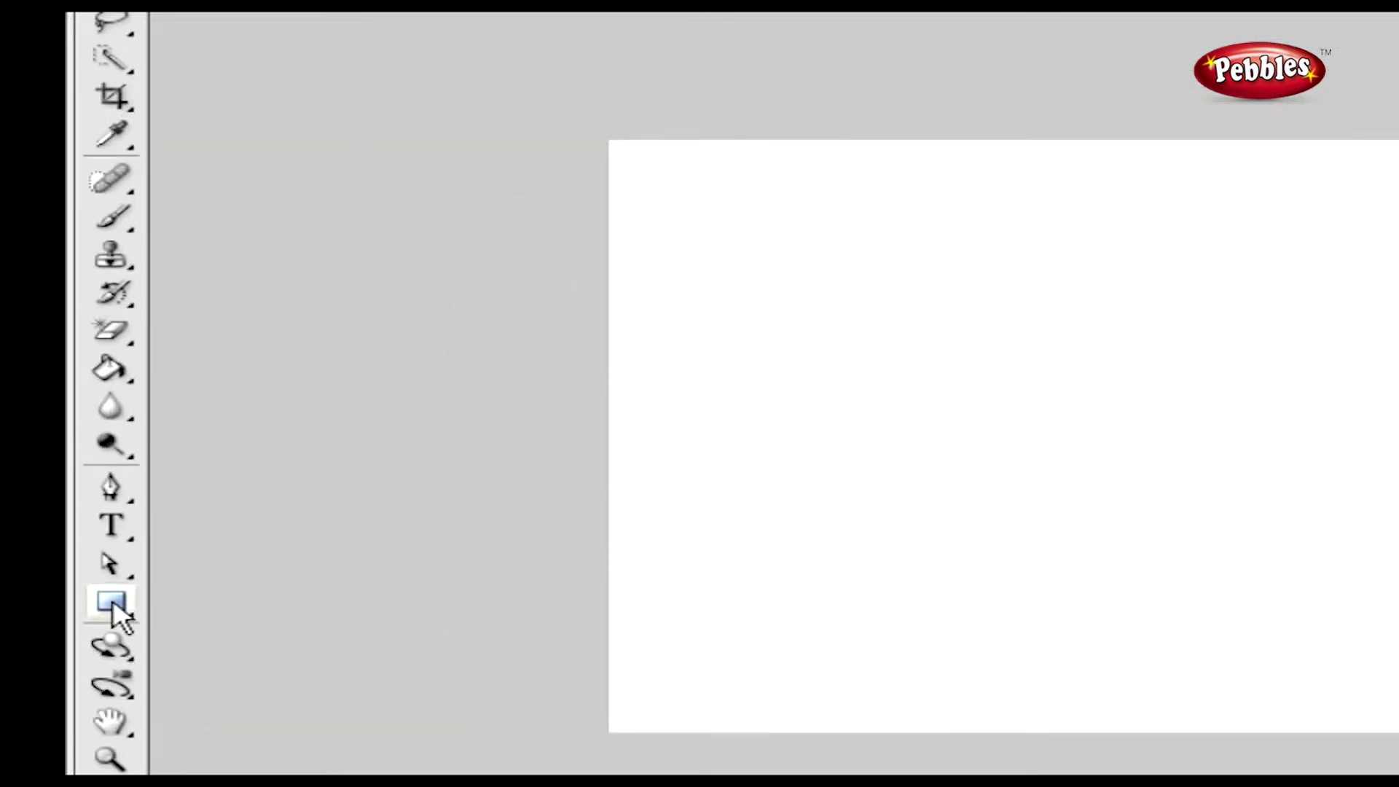
Step: Select the Rectangle Tool in the Tools panel
click(113, 606)
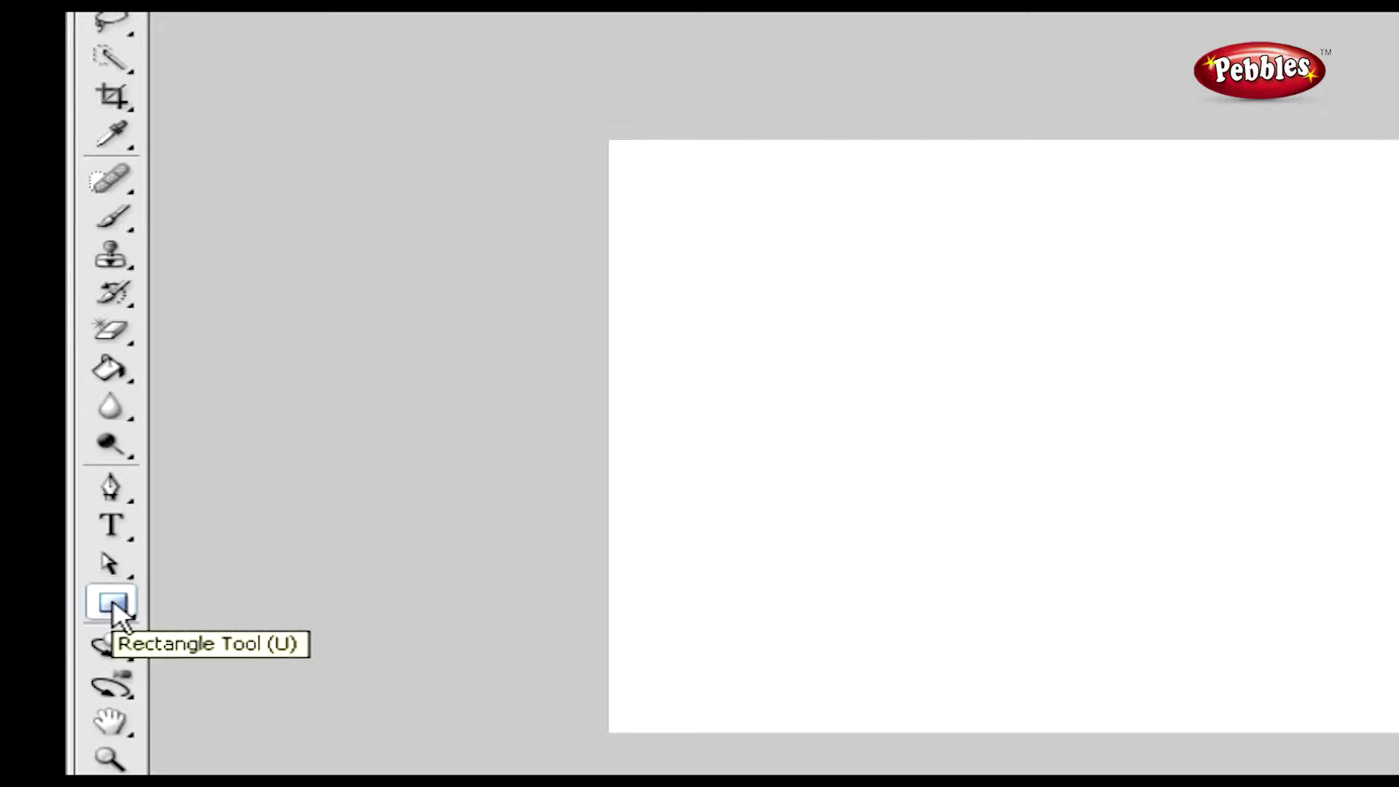
Step: Drag out a black rectangle shape layer, Shape 1, in the canvas's upper-left area
click(115, 606)
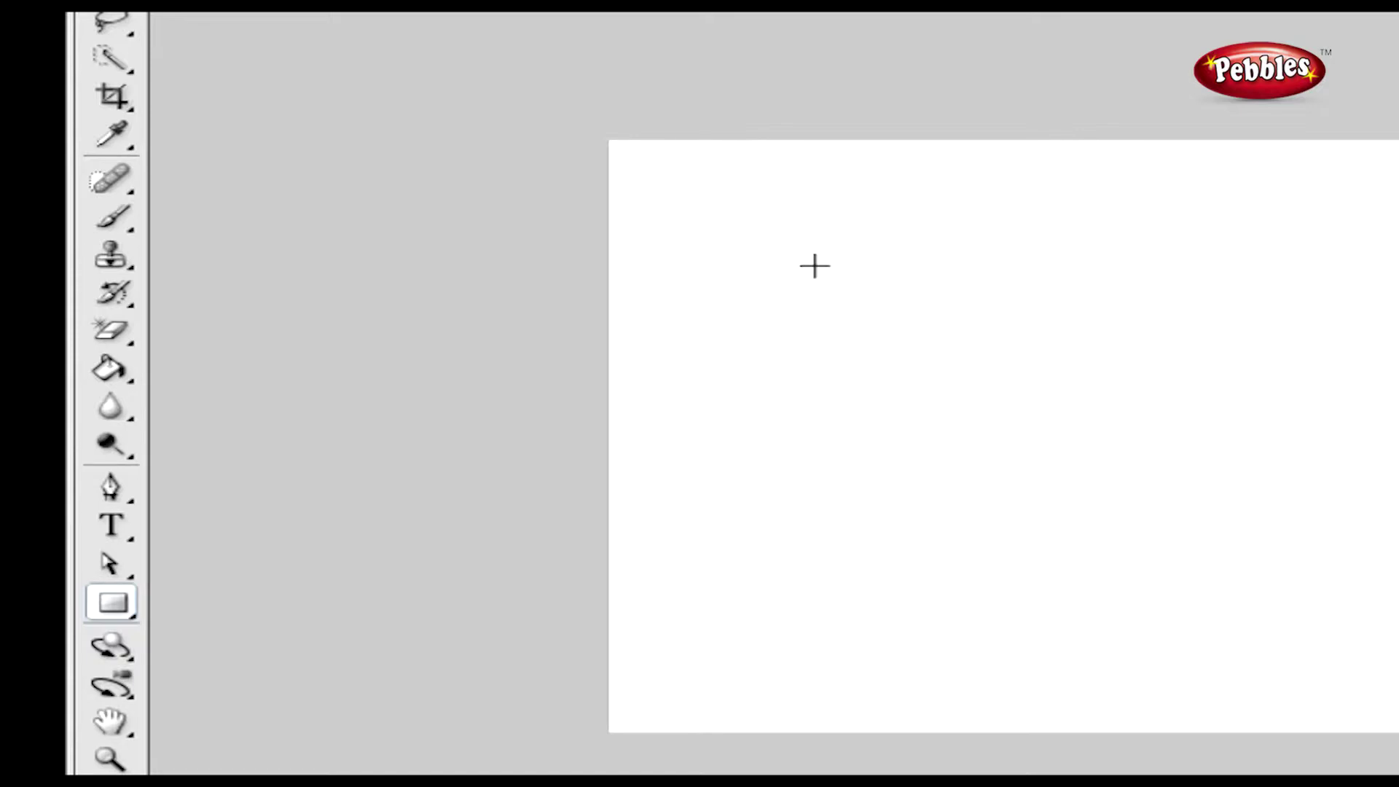
mouse_move(764, 231)
mouse_down()
mouse_move(995, 356)
mouse_move(1074, 372)
mouse_up()
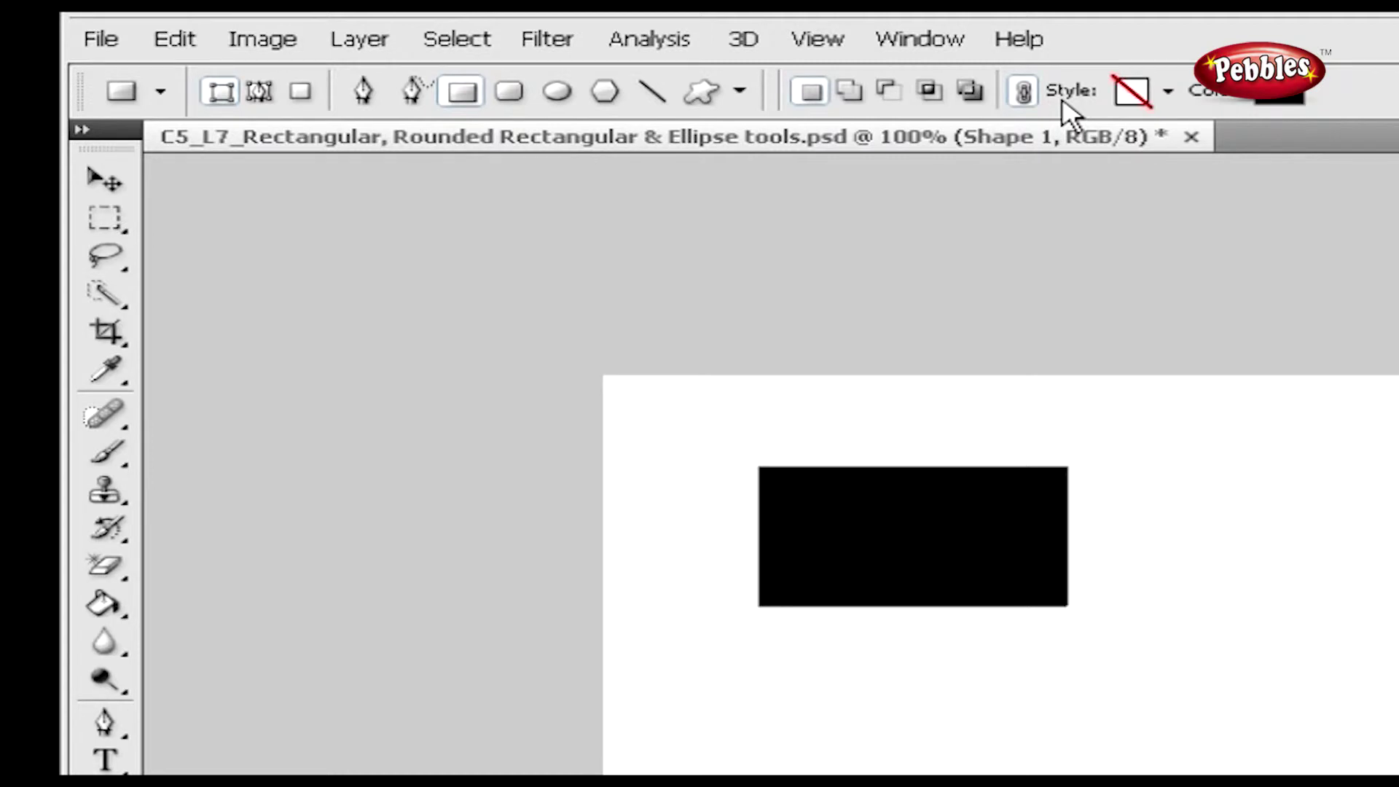
Step: Apply the ring gradient preset style to the rectangle and view its Rectangle Options (Unconstrained)
click(1168, 91)
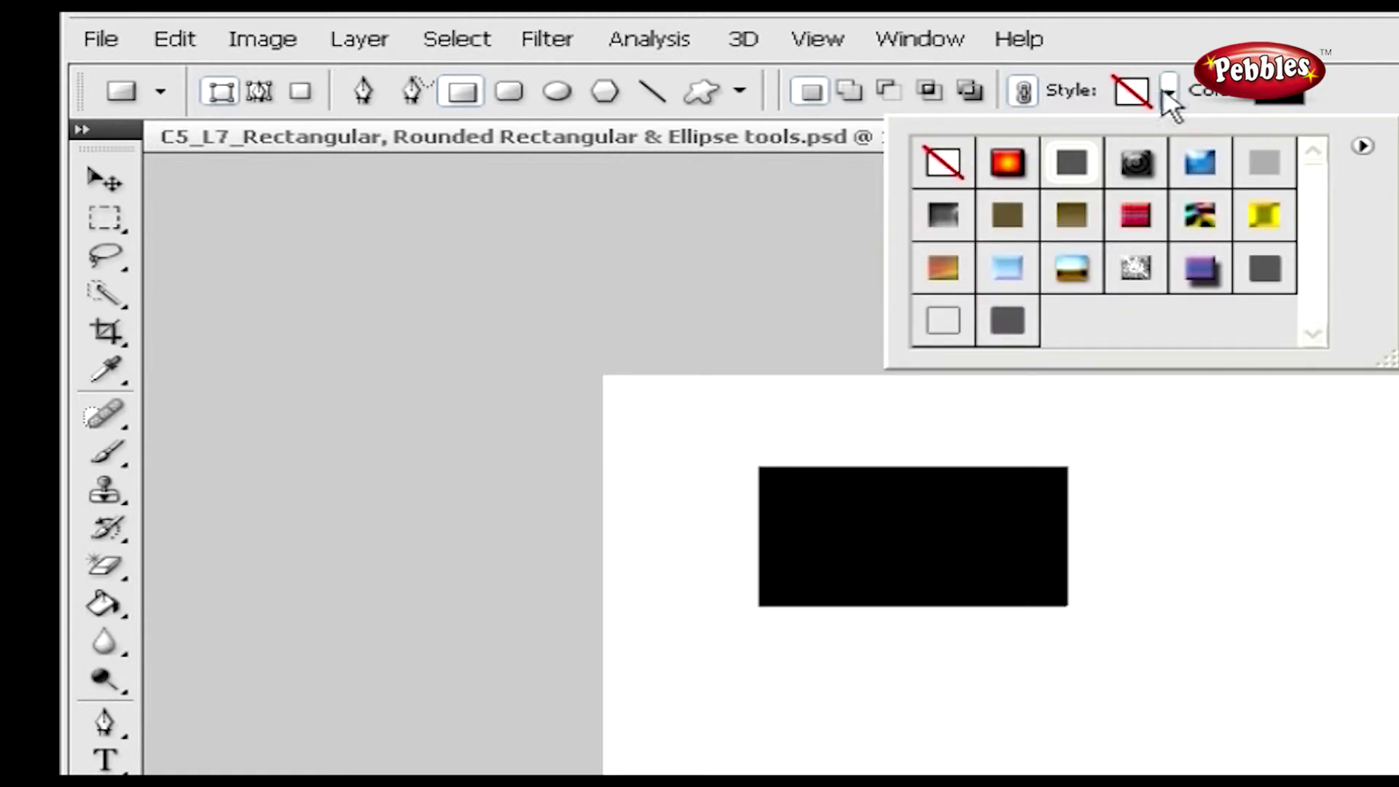
click(1134, 166)
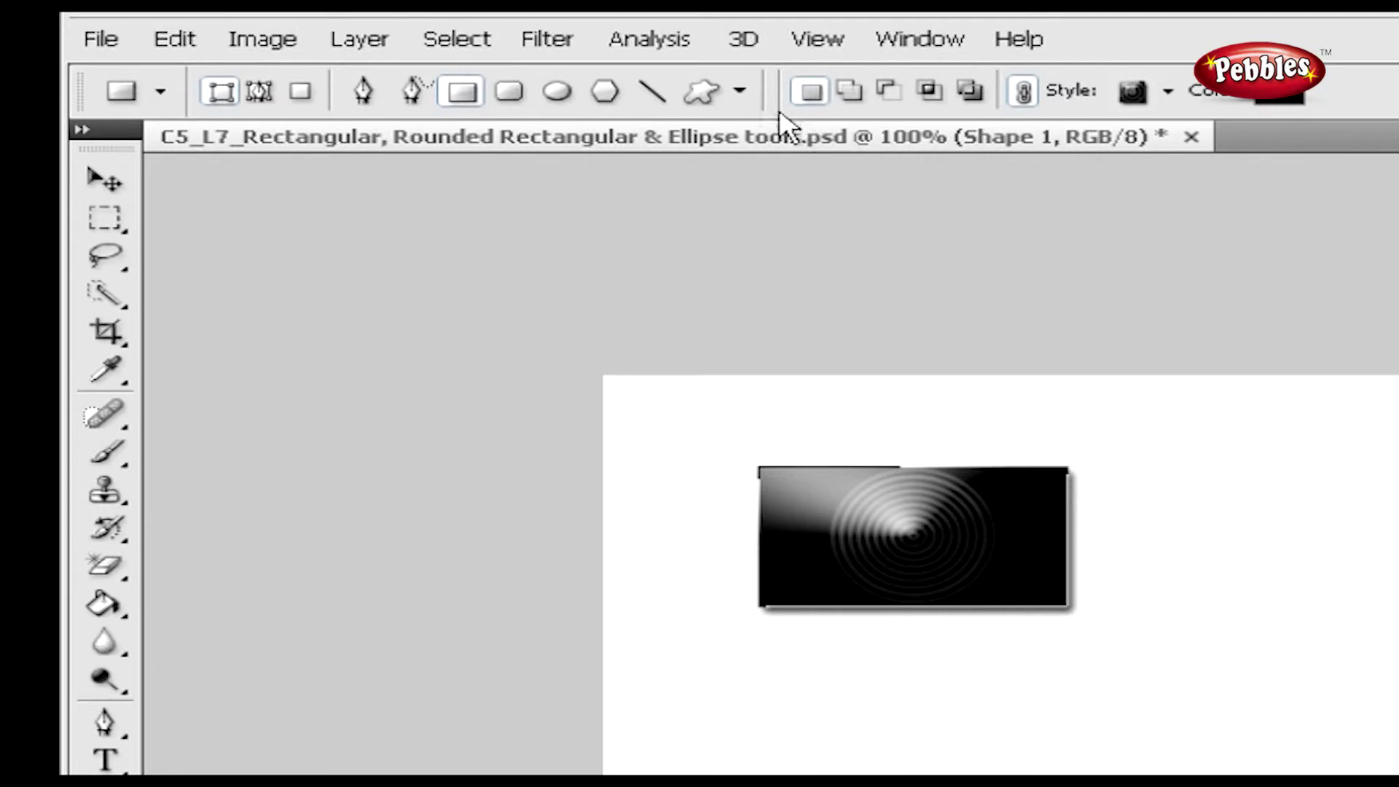
click(740, 91)
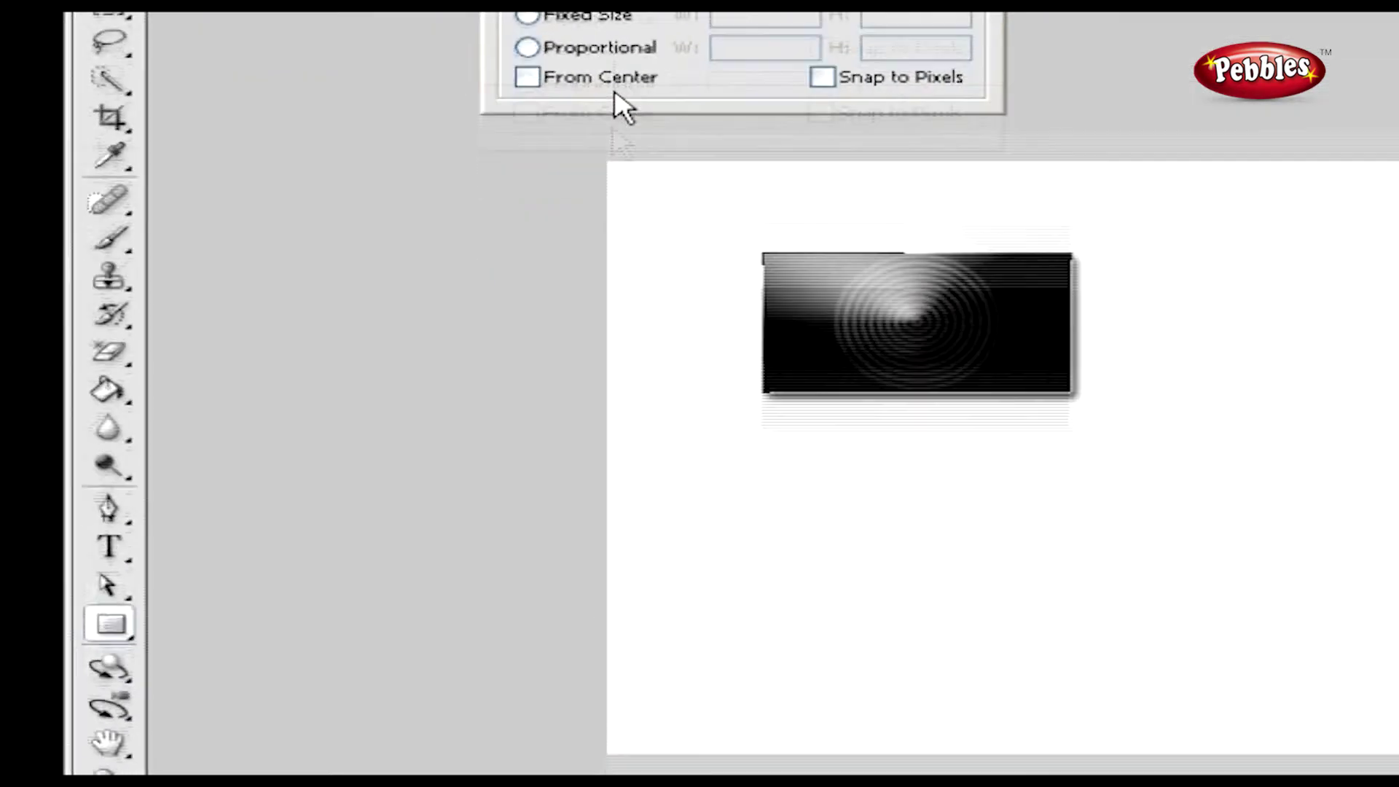
Step: Show the shape tools flyout under the Rectangle Tool
click(118, 531)
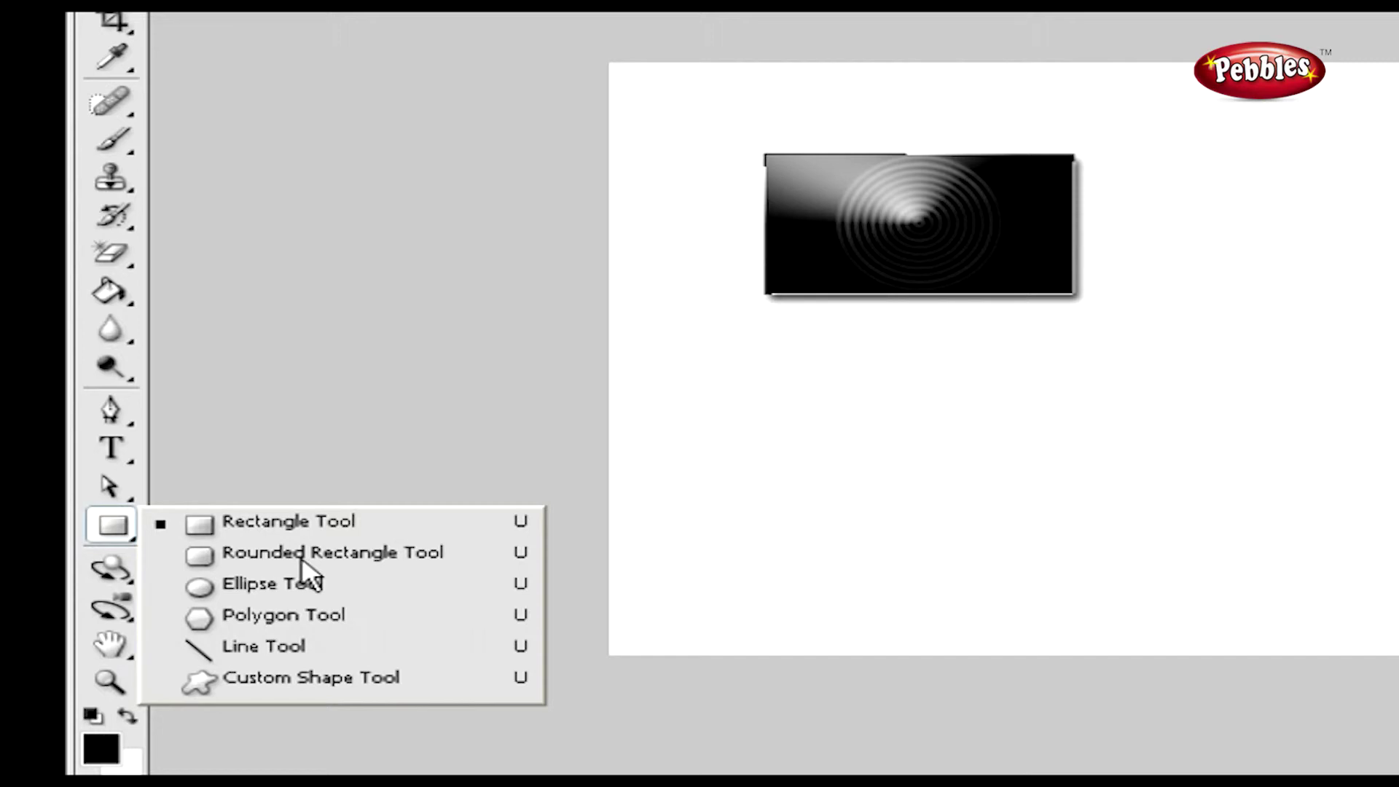
Step: Draw a ring-styled rounded rectangle with 15 px radius below the first rectangle
click(301, 556)
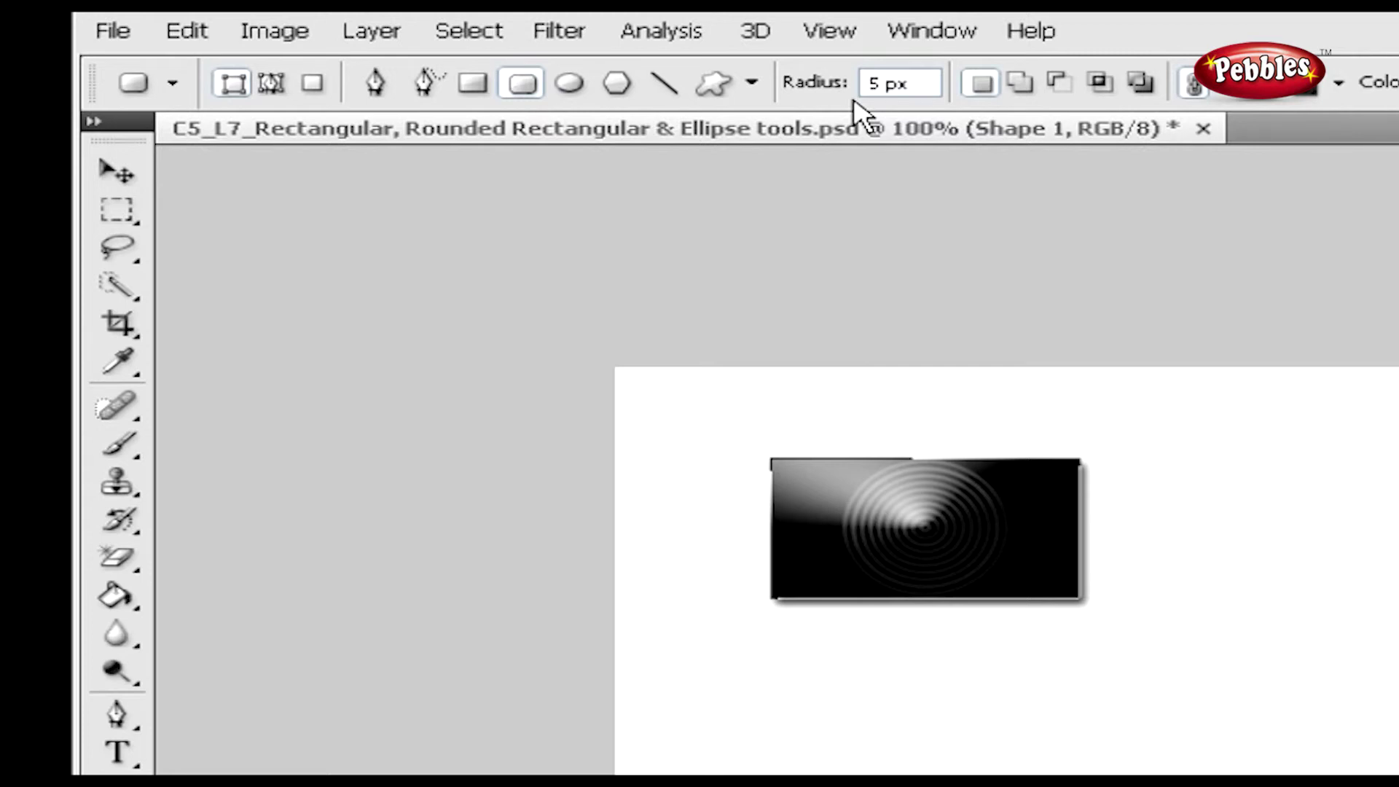
drag(878, 84, 854, 83)
text(15)
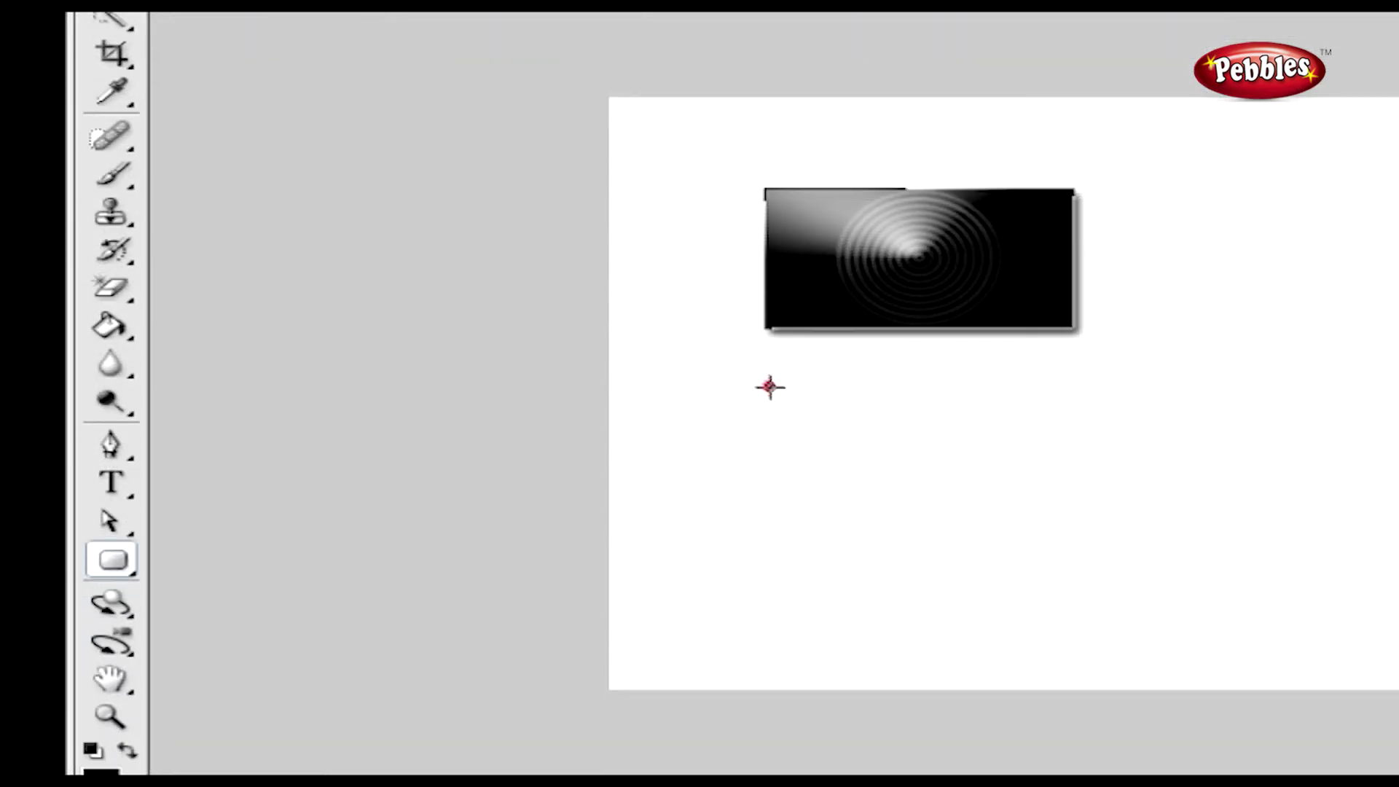
drag(768, 387, 1082, 514)
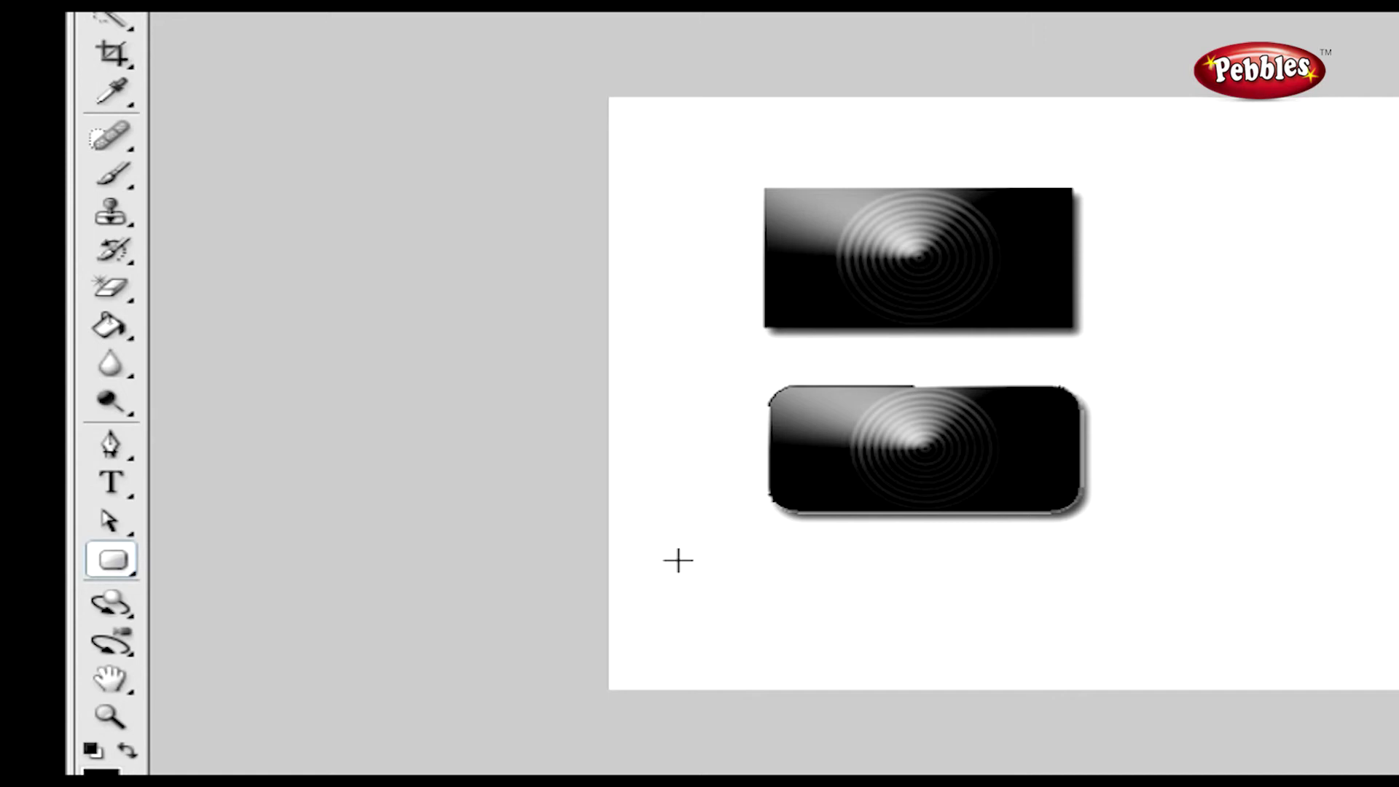
Step: Switch to the Ellipse Tool and show its Ellipse Options, set to Unconstrained
click(116, 562)
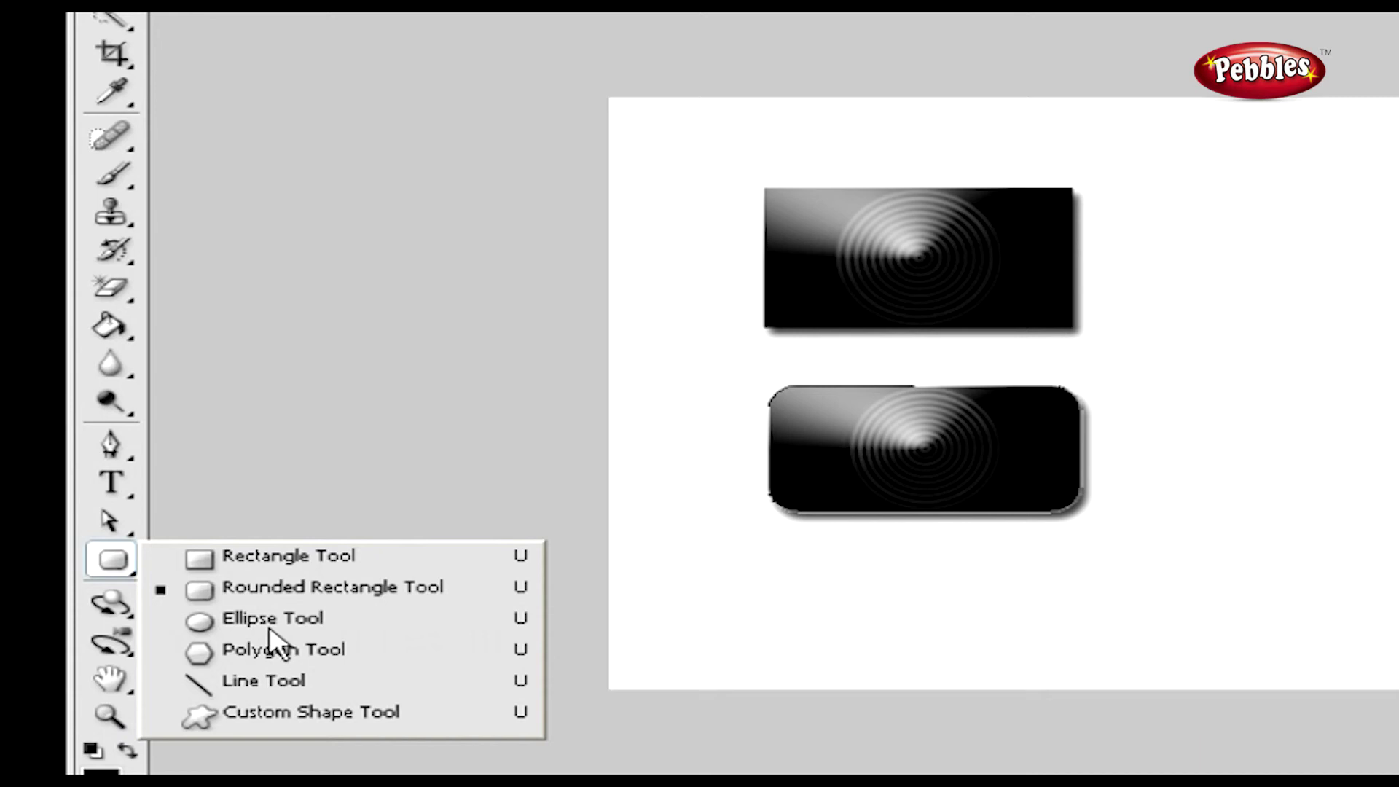
click(272, 622)
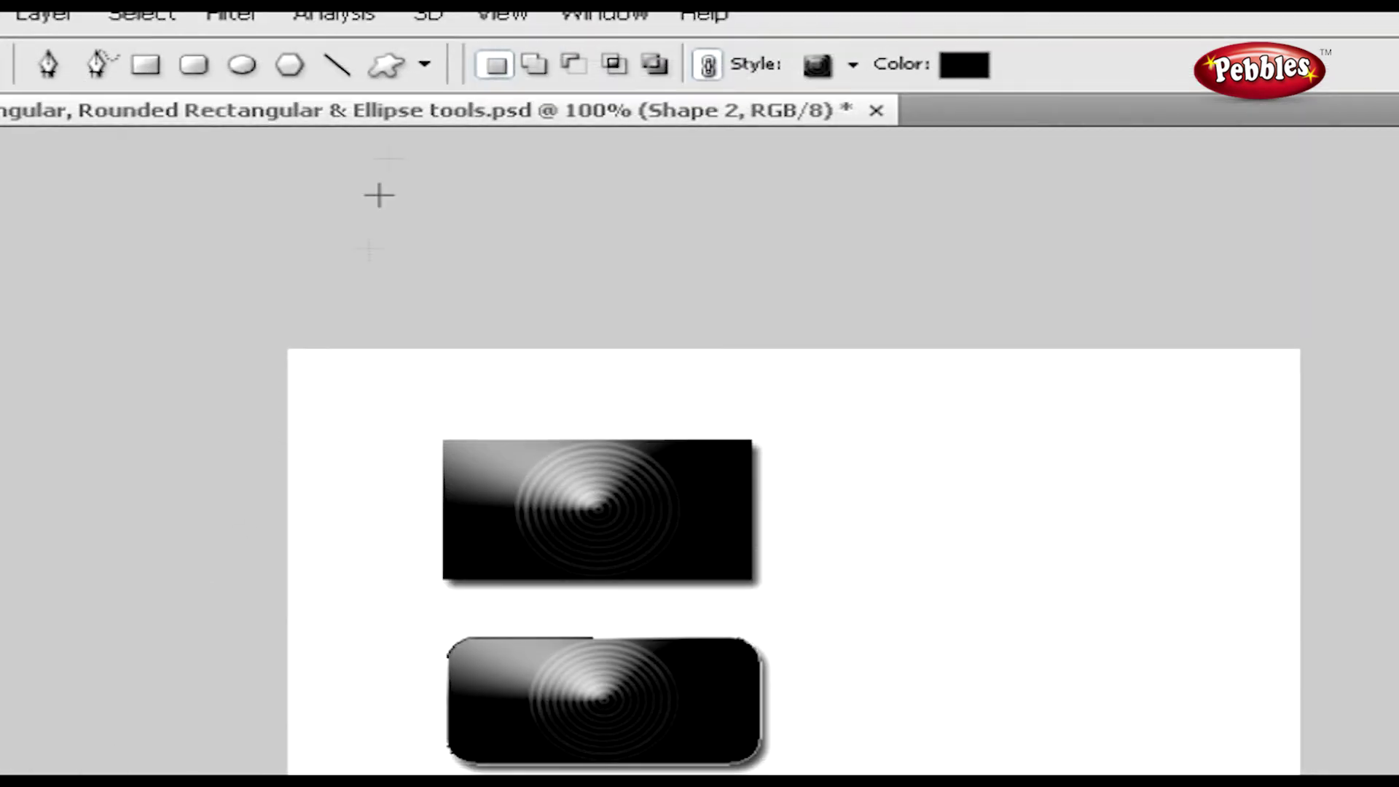
click(423, 67)
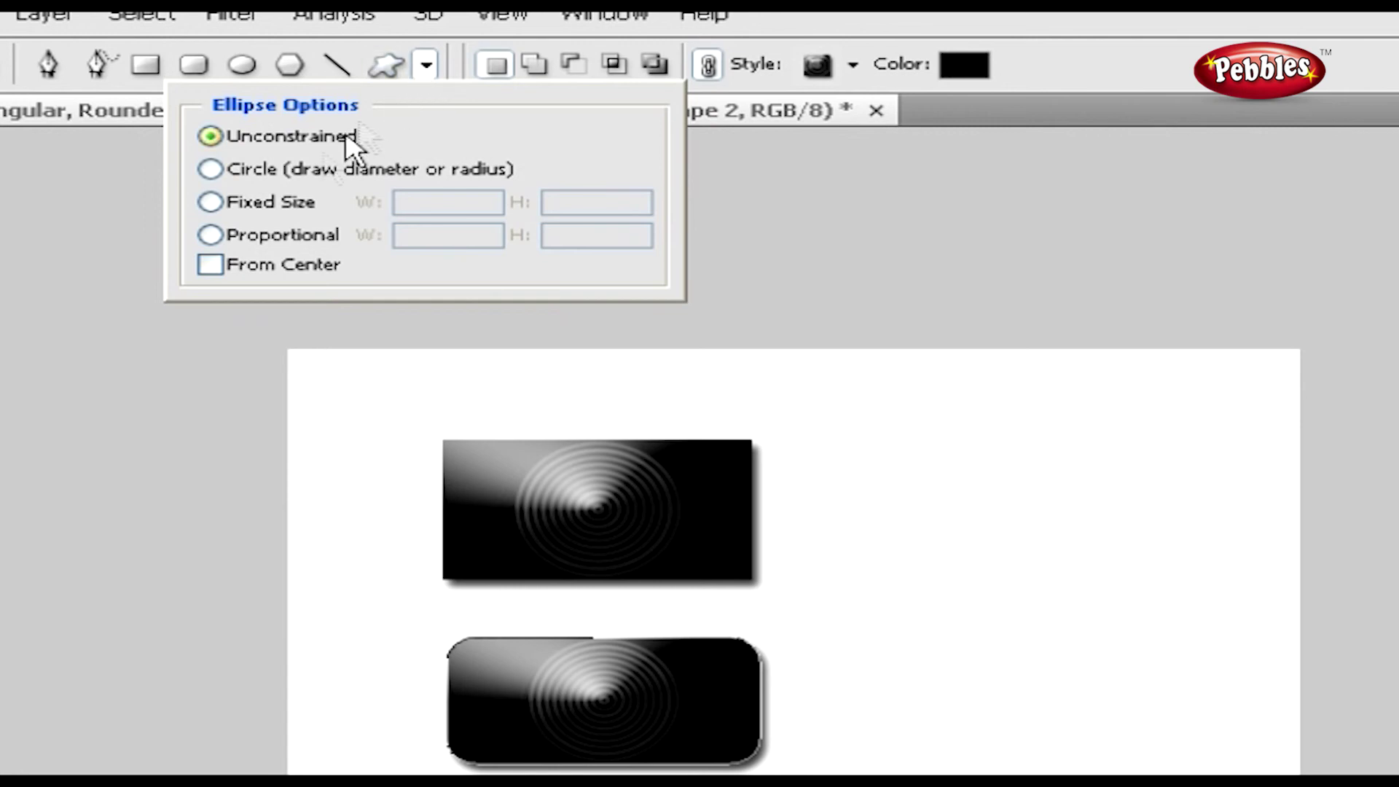
Step: Place a fixed-size 2 in × 2 in ring-styled circle right of the rectangles
click(207, 203)
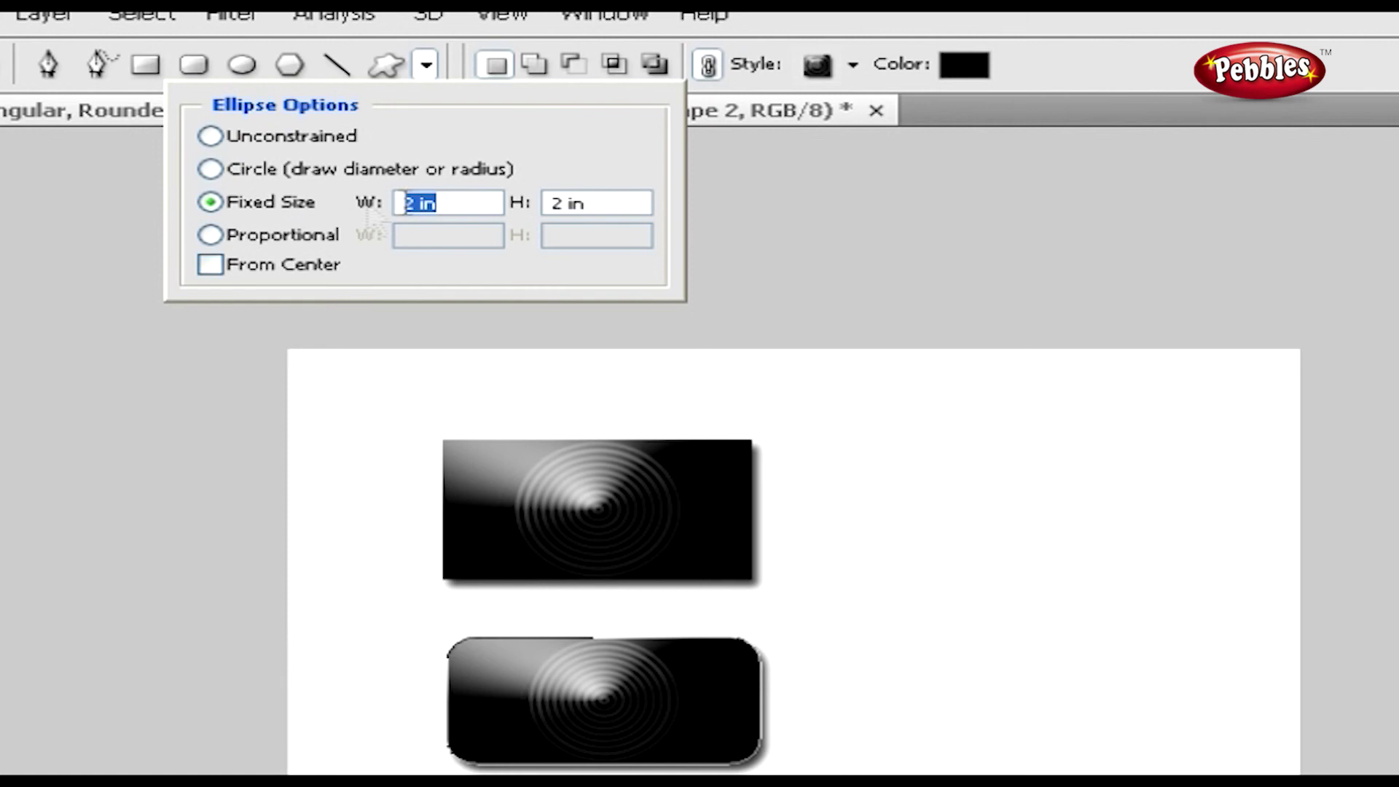
double_click(408, 203)
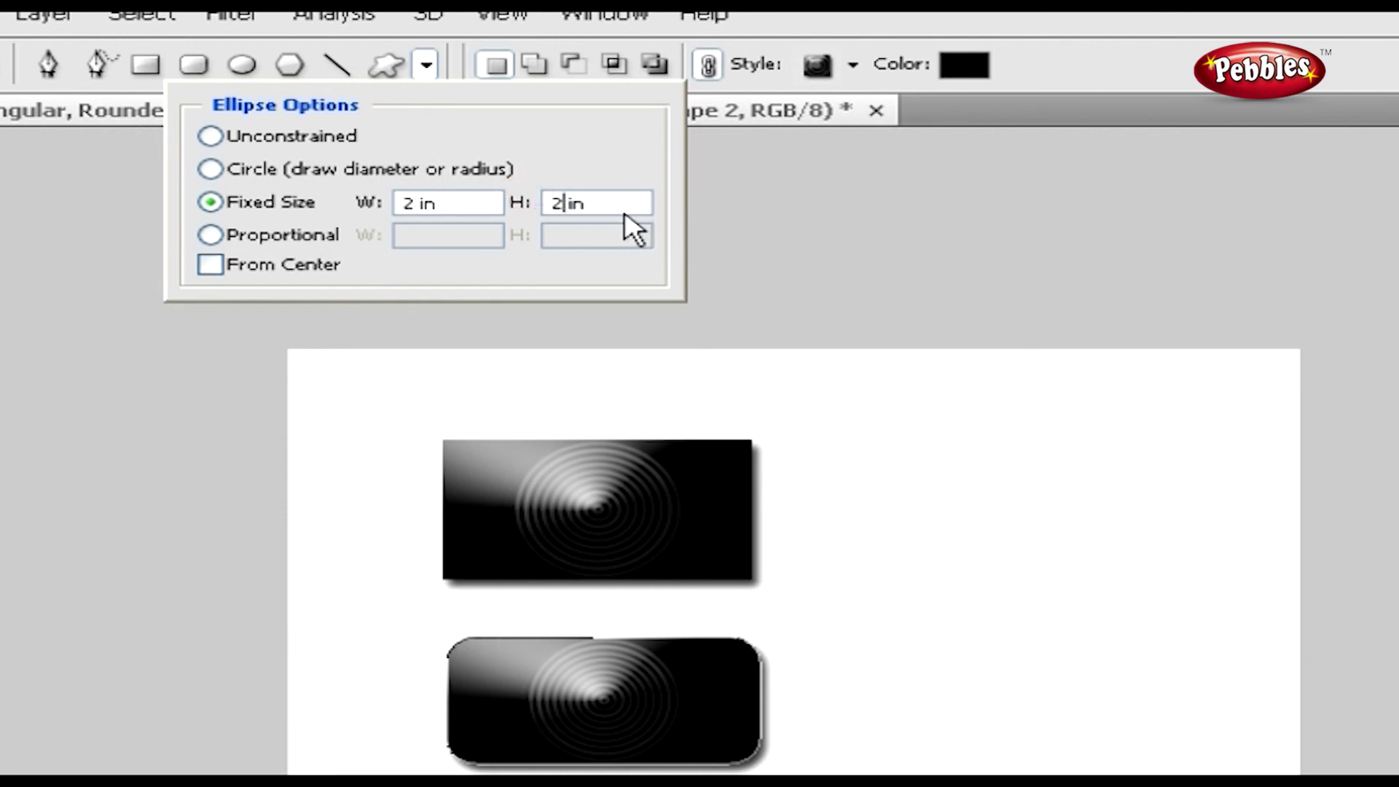
click(876, 534)
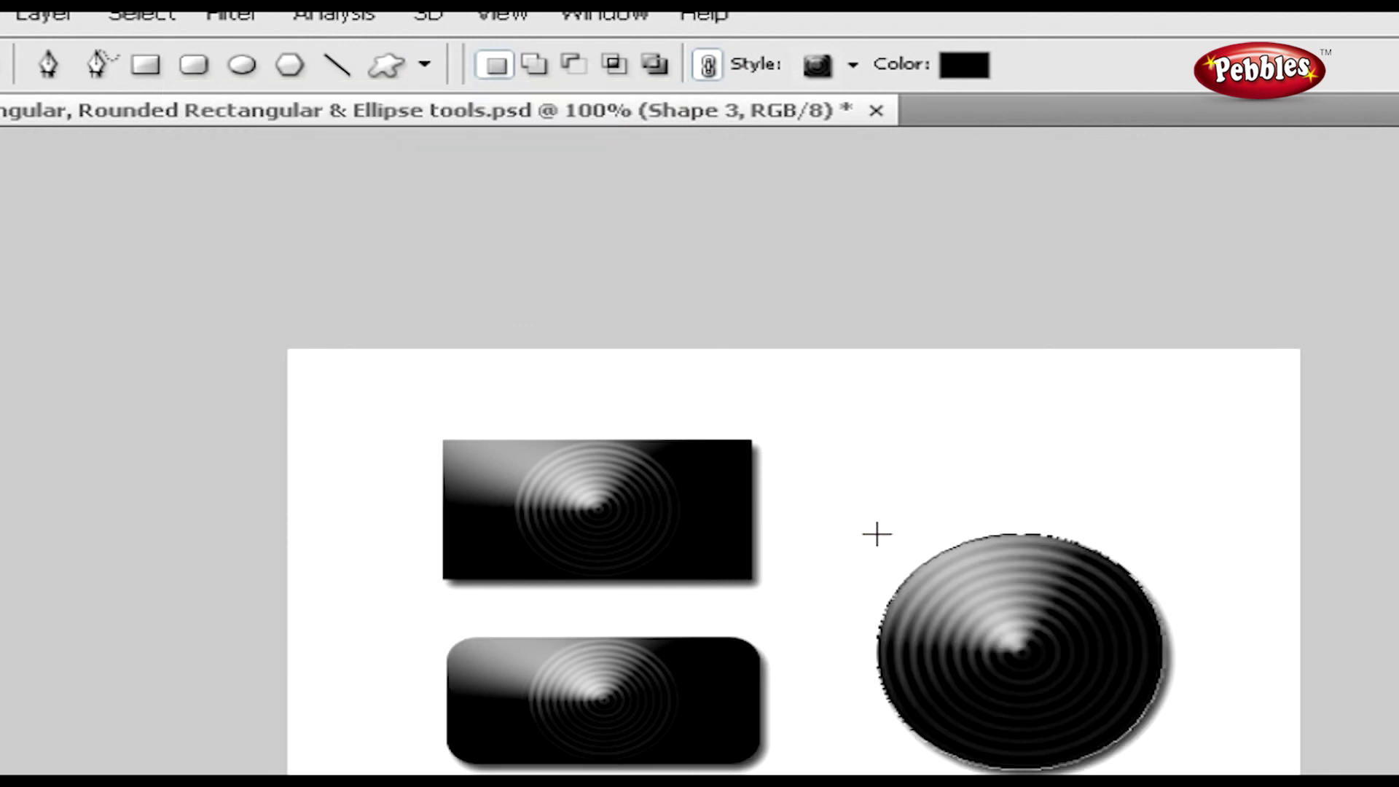